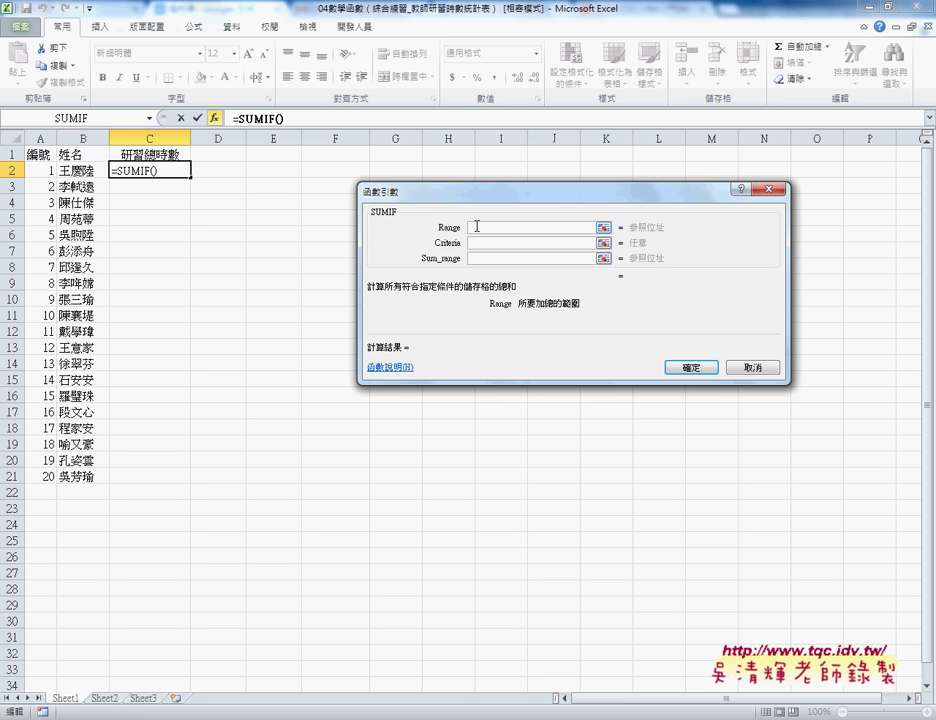
- Set the SUMIF range to Sheet2!B3:B16 and the criteria to Sheet1 cell B2
{"action": "left_click", "coordinate": [105, 698]}
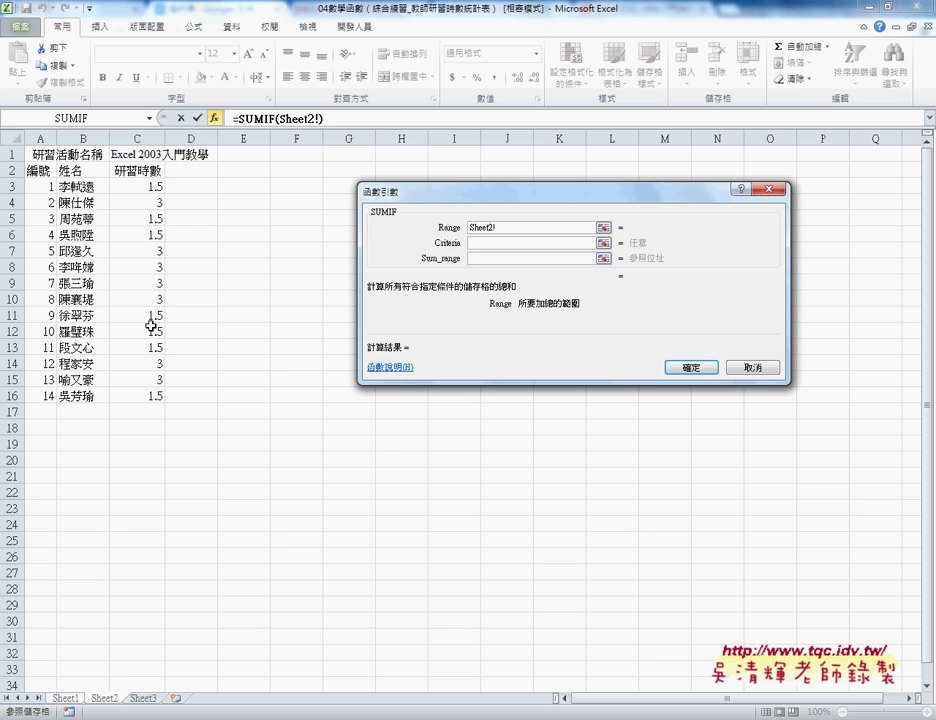
{"action": "left_click", "coordinate": [80, 186]}
{"action": "left_click_drag", "start_coordinate": [80, 186], "coordinate": [80, 398]}
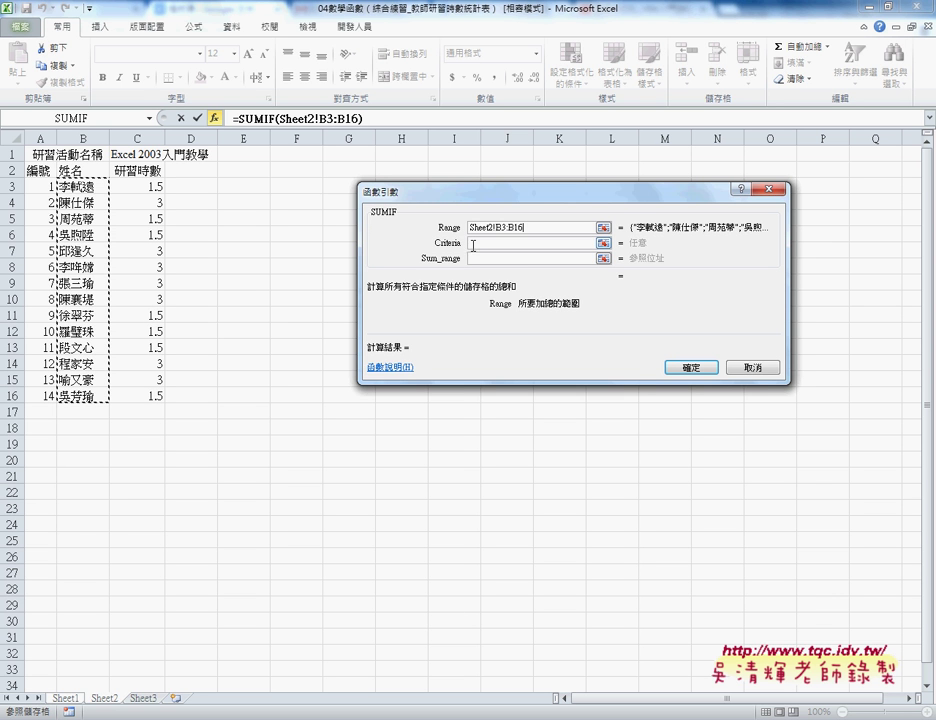
{"action": "left_click", "coordinate": [478, 242]}
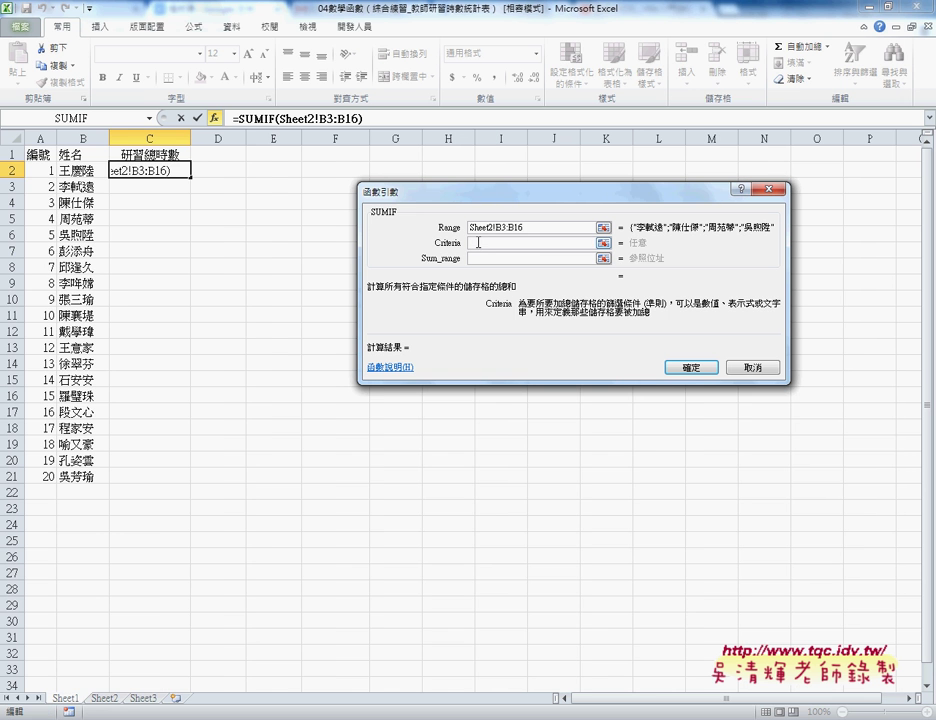
{"action": "left_click", "coordinate": [77, 171]}
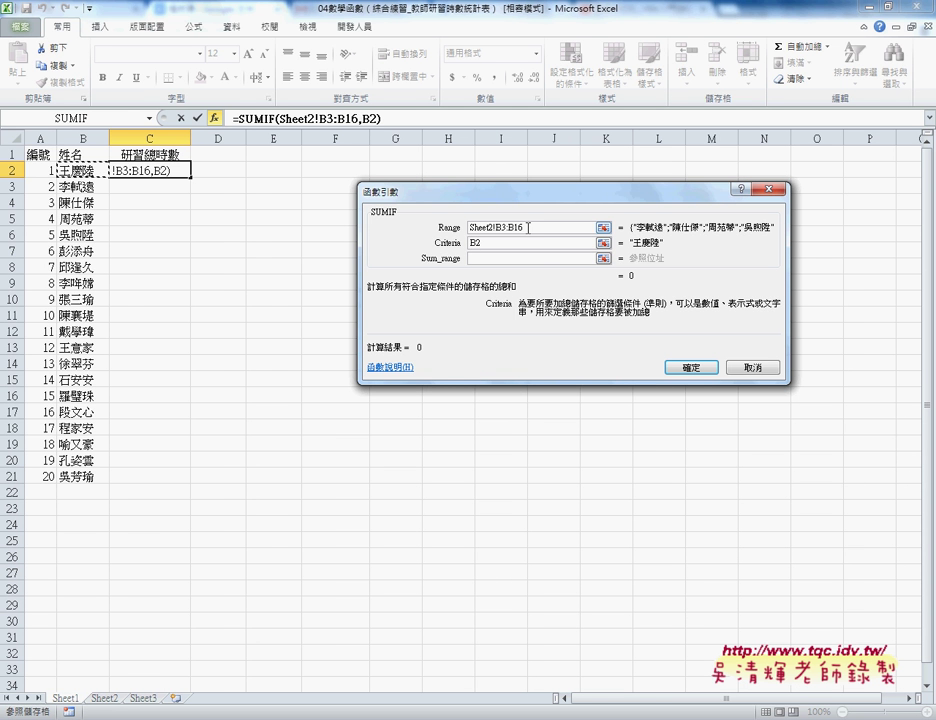
{"action": "left_click", "coordinate": [488, 258]}
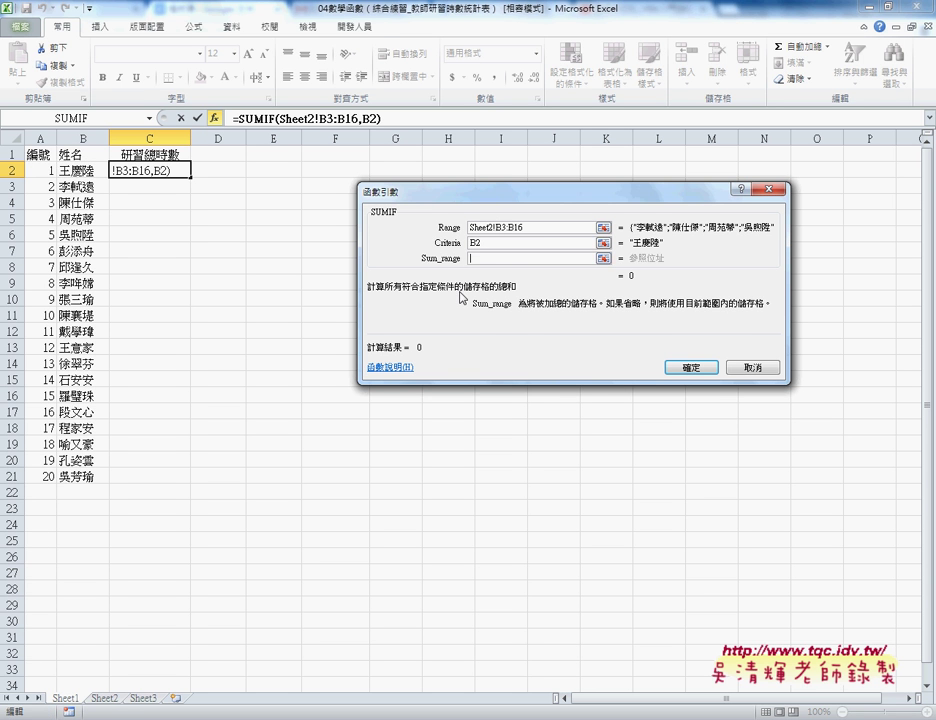
- Make Sheet2!C3:C16 the sum range of the SUMIF
{"action": "left_click", "coordinate": [106, 700]}
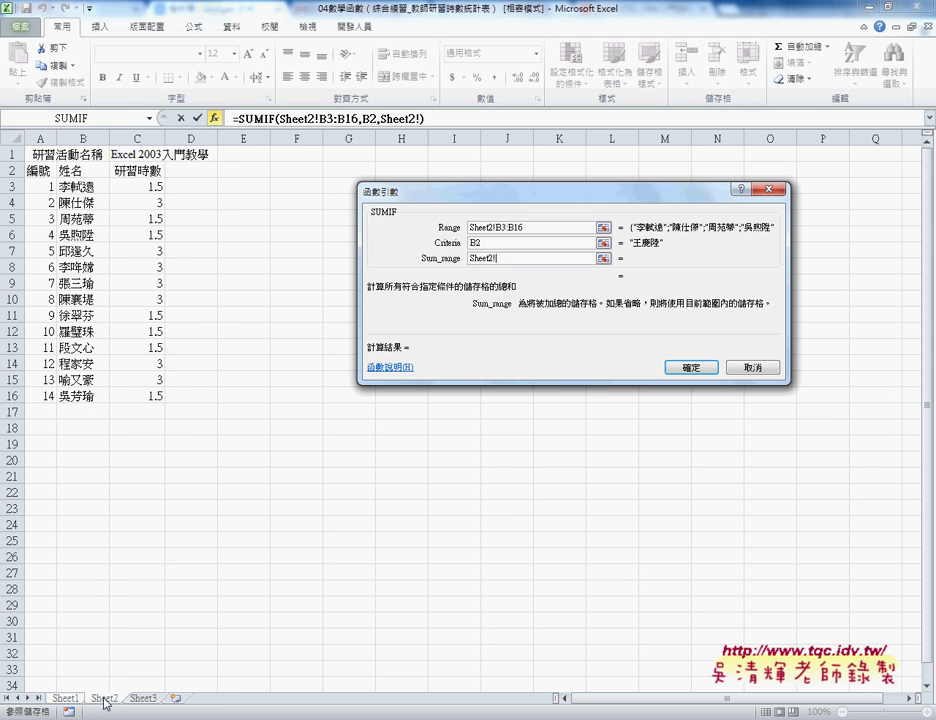
{"action": "left_click_drag", "start_coordinate": [146, 186], "coordinate": [144, 393]}
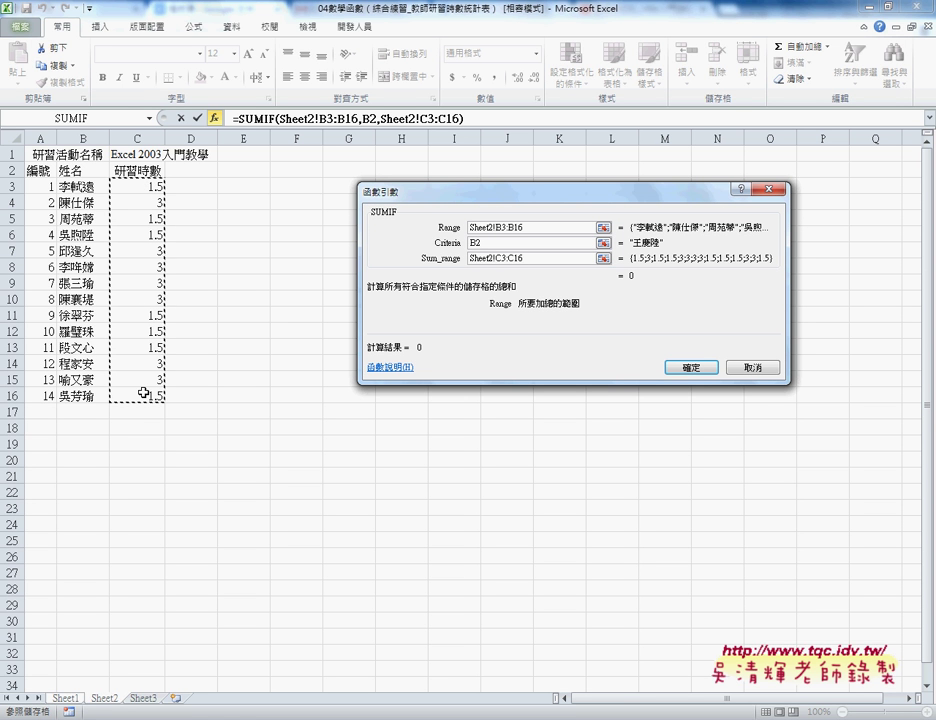
{"action": "left_click", "coordinate": [492, 242]}
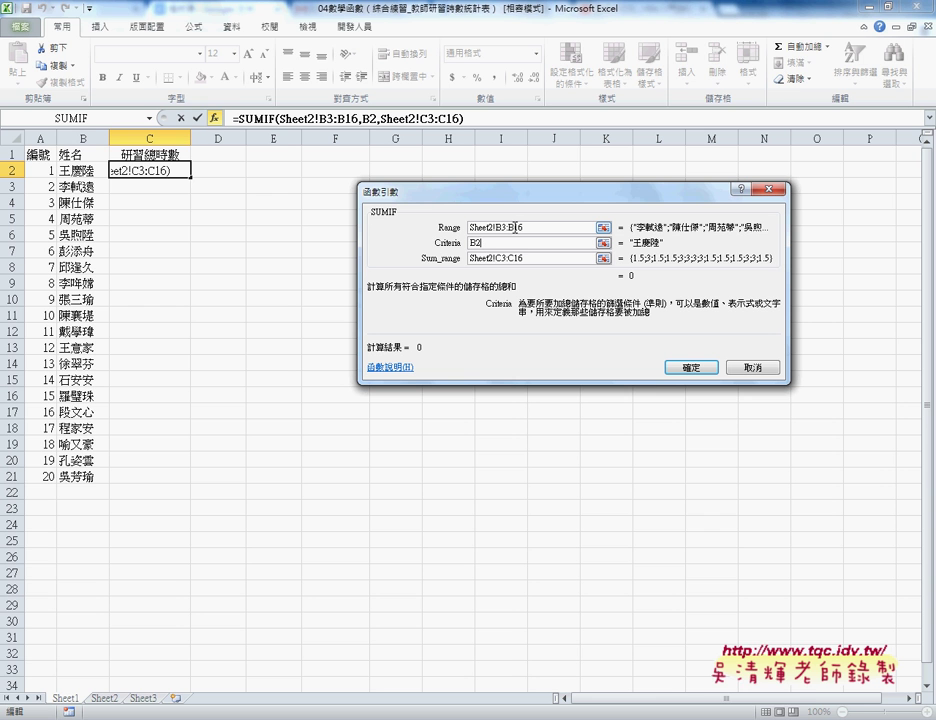
- Preview the argument values, then highlight the B3:B16 part of the Range reference
{"action": "key", "text": "F9"}
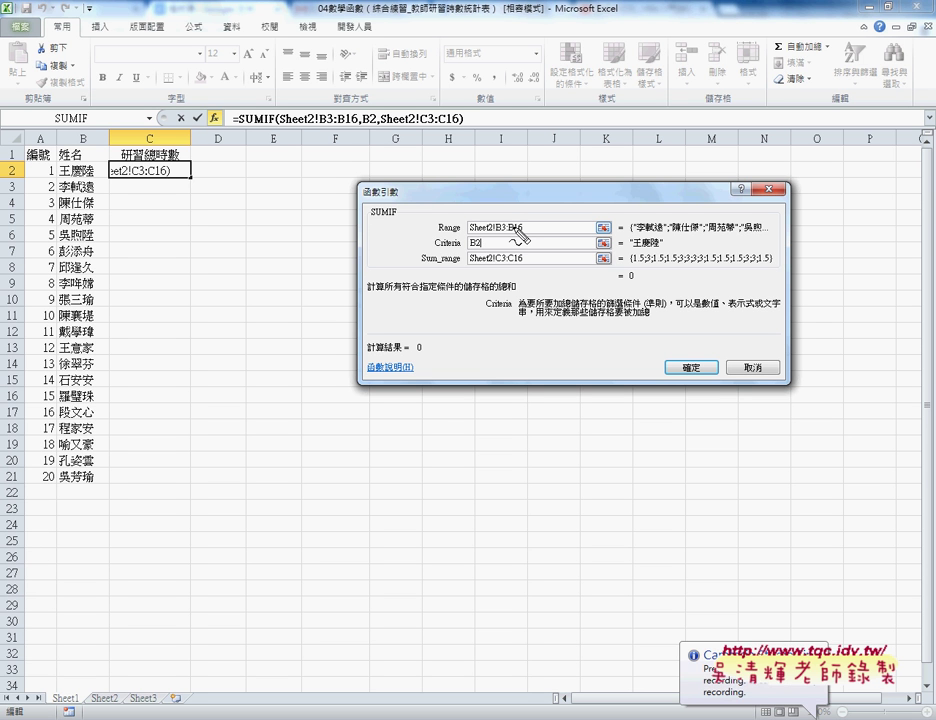
{"action": "left_click_drag", "start_coordinate": [470, 234], "coordinate": [494, 233]}
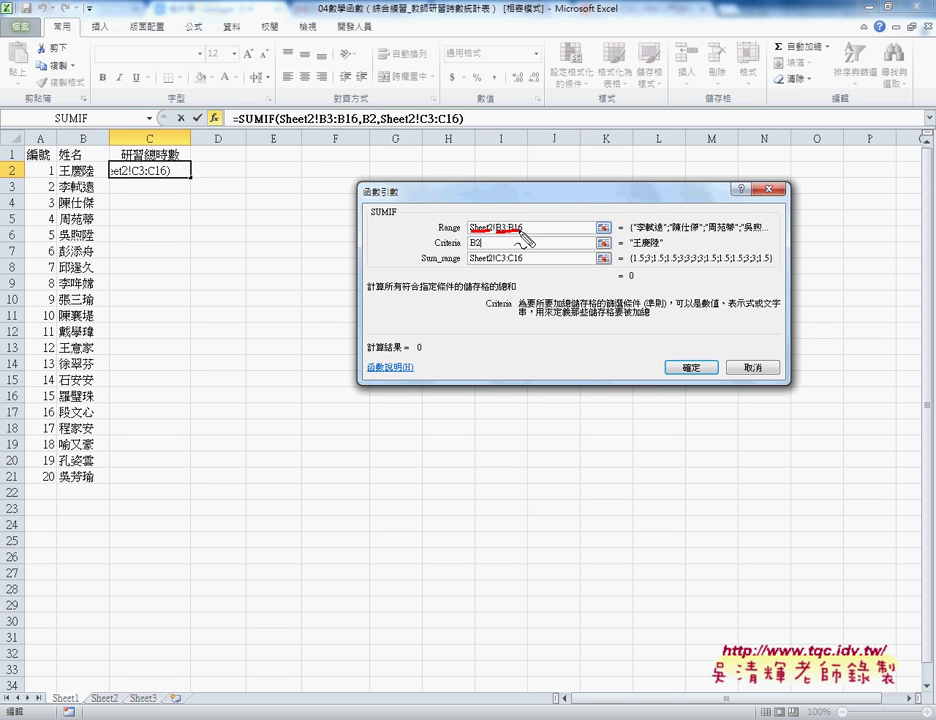
{"action": "left_click_drag", "start_coordinate": [498, 236], "coordinate": [521, 236]}
{"action": "left_click_drag", "start_coordinate": [486, 238], "coordinate": [472, 247]}
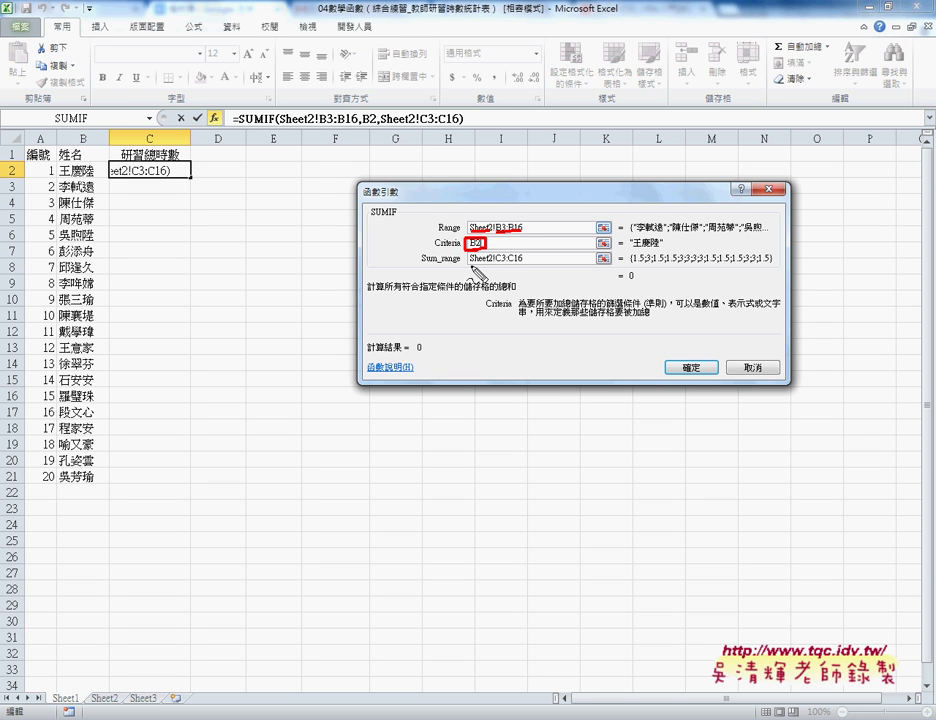
{"action": "key", "text": "Escape"}
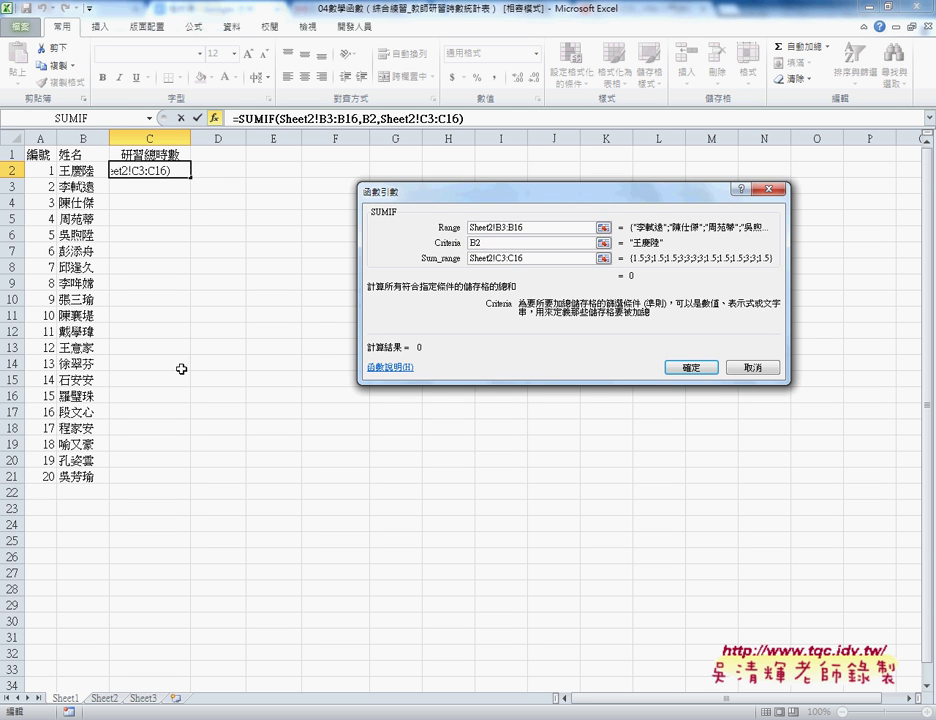
{"action": "left_click_drag", "start_coordinate": [548, 228], "coordinate": [489, 228]}
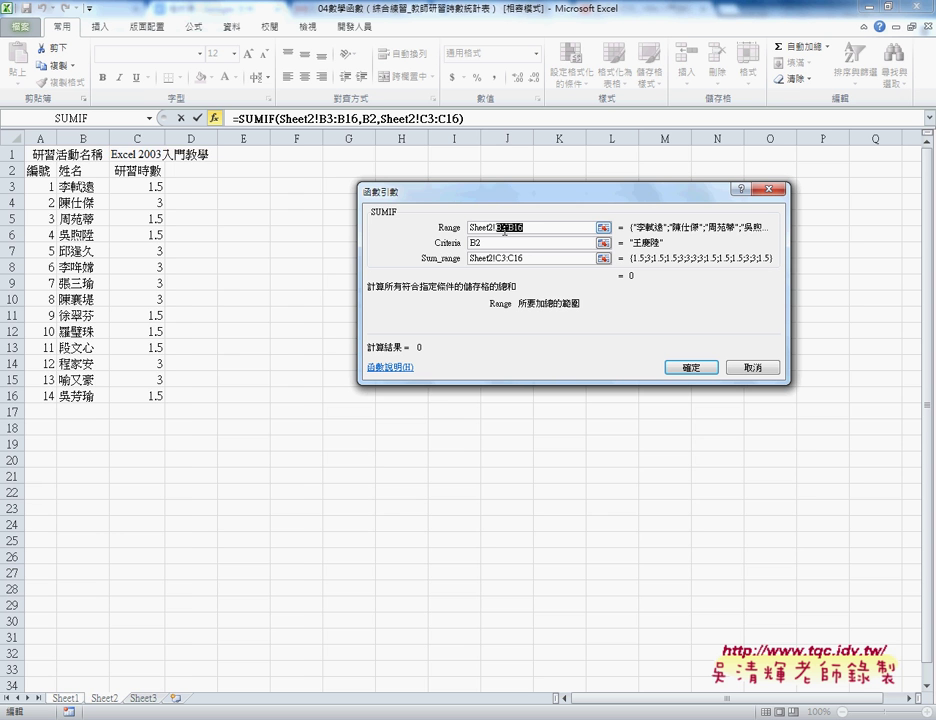
- Make both Sheet2 ranges absolute ($B$3:$B$16, $C$3:$C$16) and confirm the formula into C2
{"action": "key", "text": "F4"}
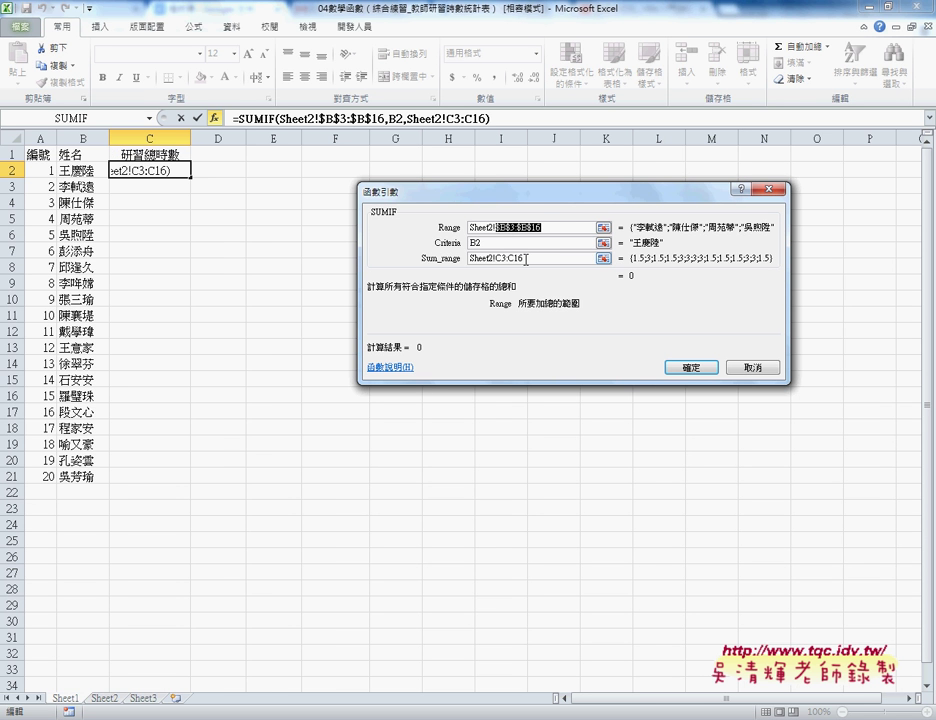
{"action": "left_click_drag", "start_coordinate": [523, 258], "coordinate": [502, 258]}
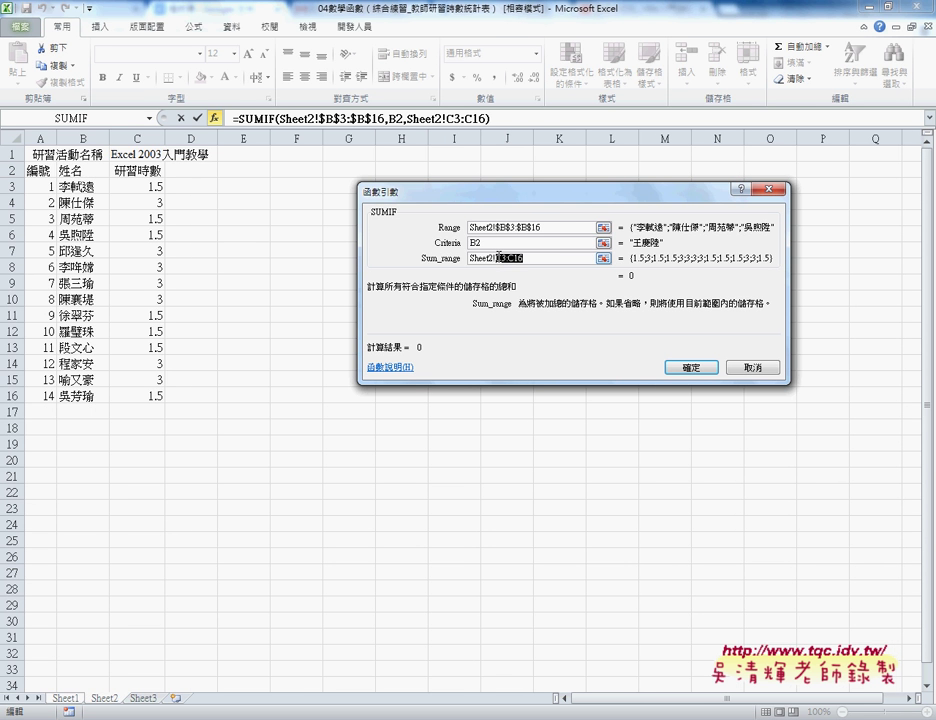
{"action": "key", "text": "F4"}
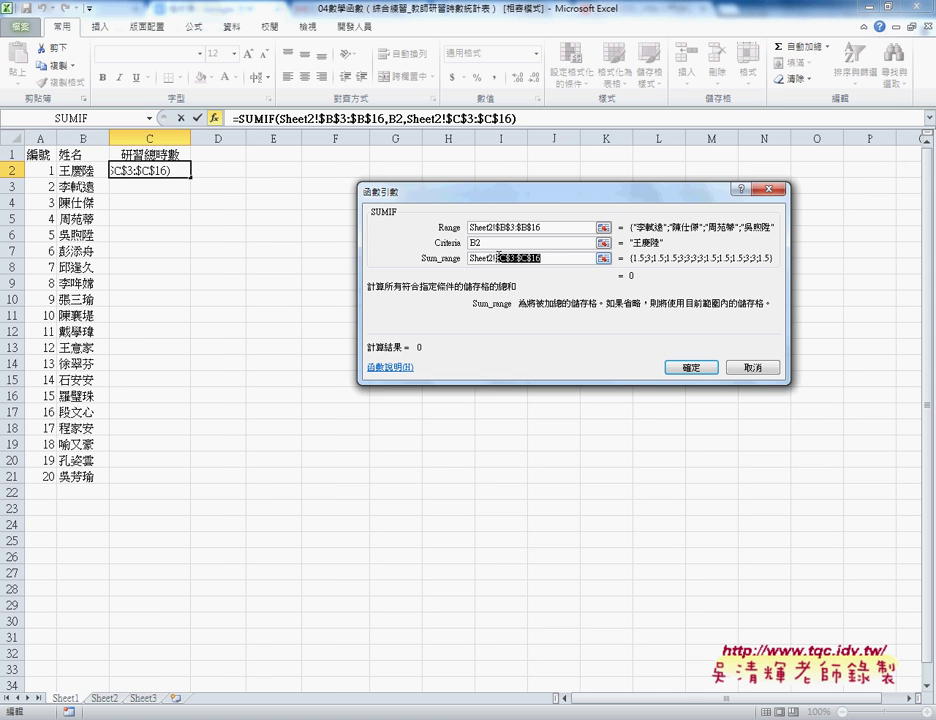
{"action": "left_click", "coordinate": [490, 243]}
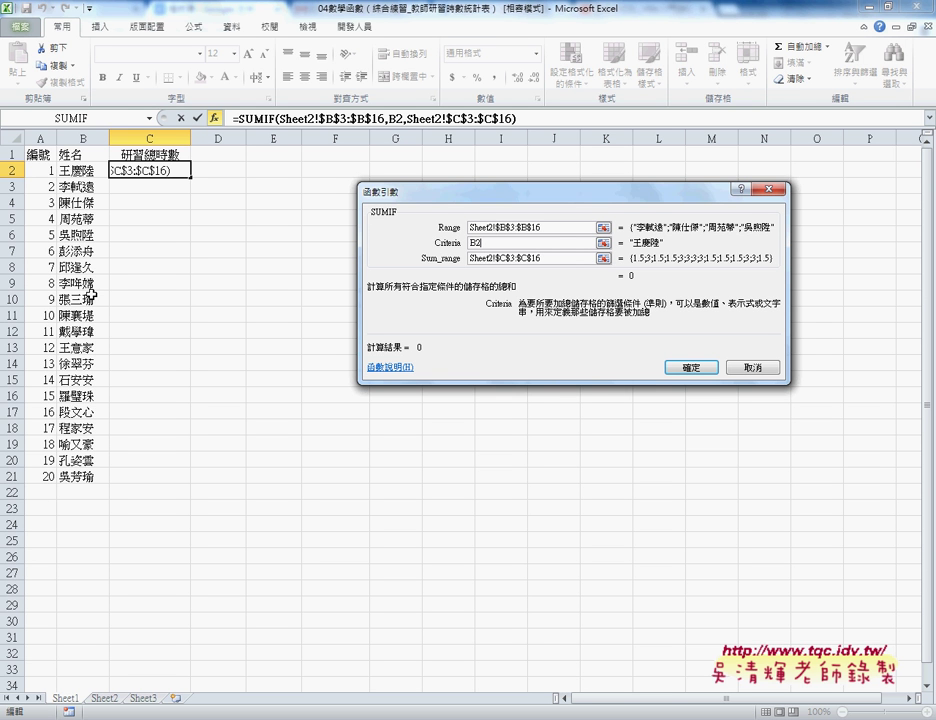
{"action": "left_click", "coordinate": [694, 370]}
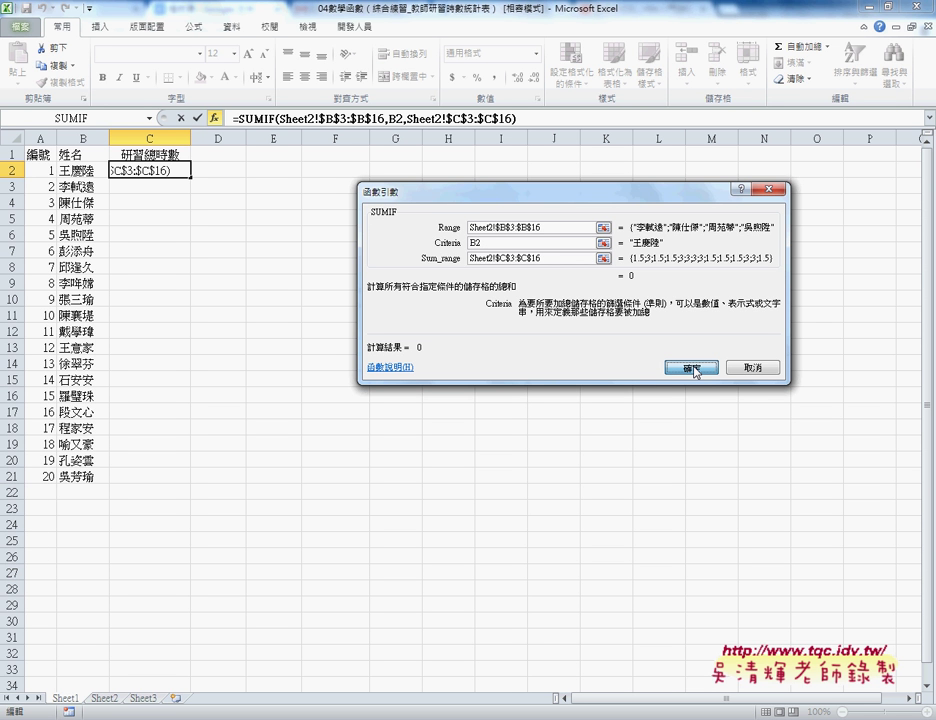
{"action": "left_click", "coordinate": [694, 369]}
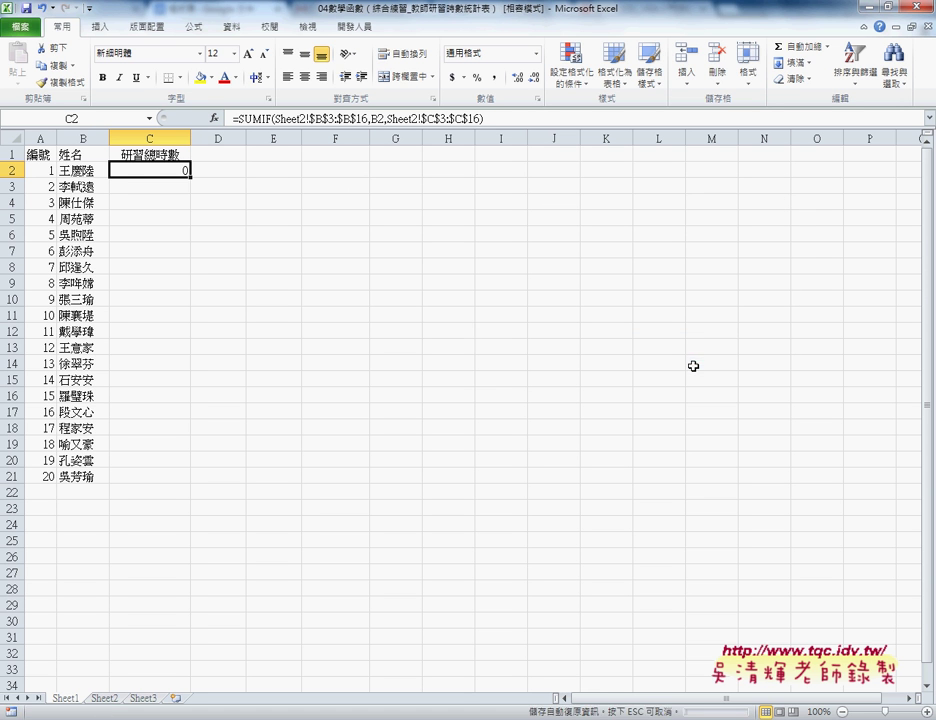
- Fill C2's SUMIF down to C21 and spot-check the copied formulas in C3, C7 and C12
{"action": "left_click_drag", "start_coordinate": [190, 177], "coordinate": [186, 477]}
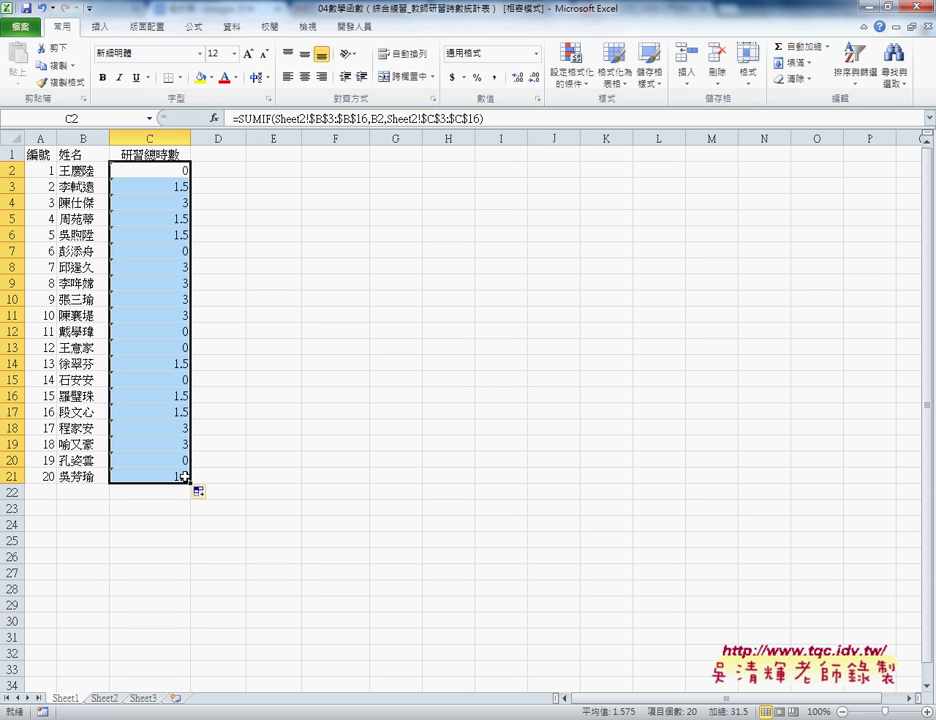
{"action": "left_click", "coordinate": [80, 184]}
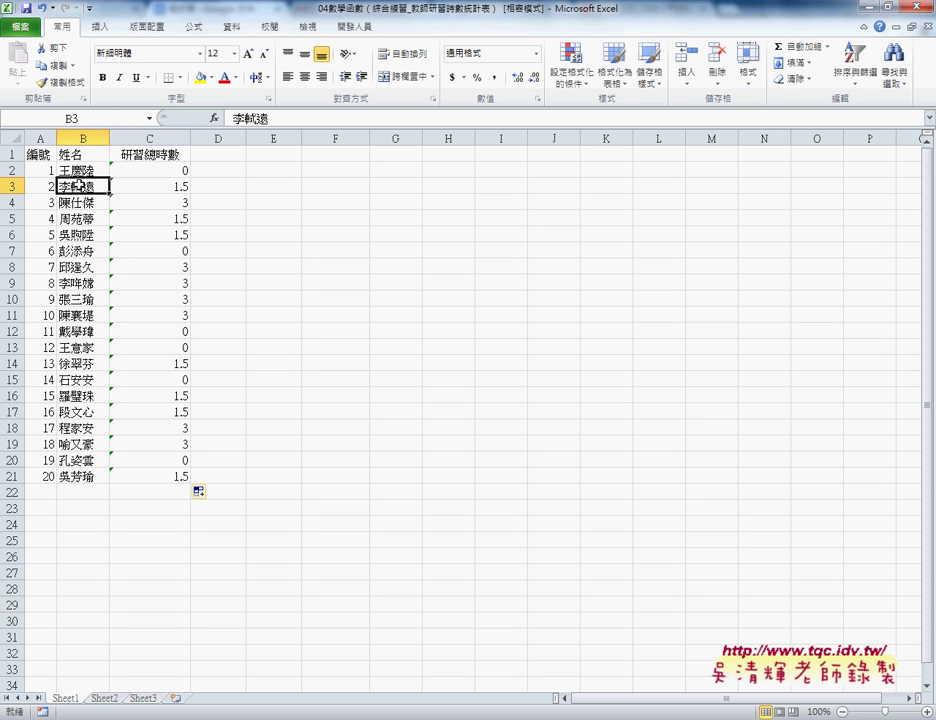
{"action": "left_click", "coordinate": [150, 185]}
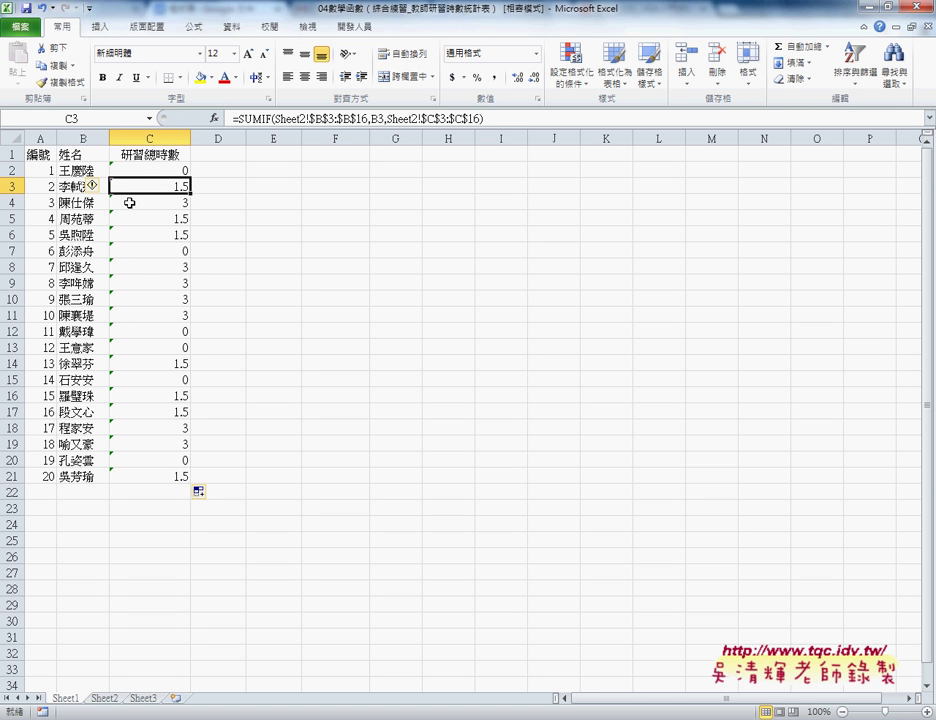
{"action": "left_click", "coordinate": [171, 250]}
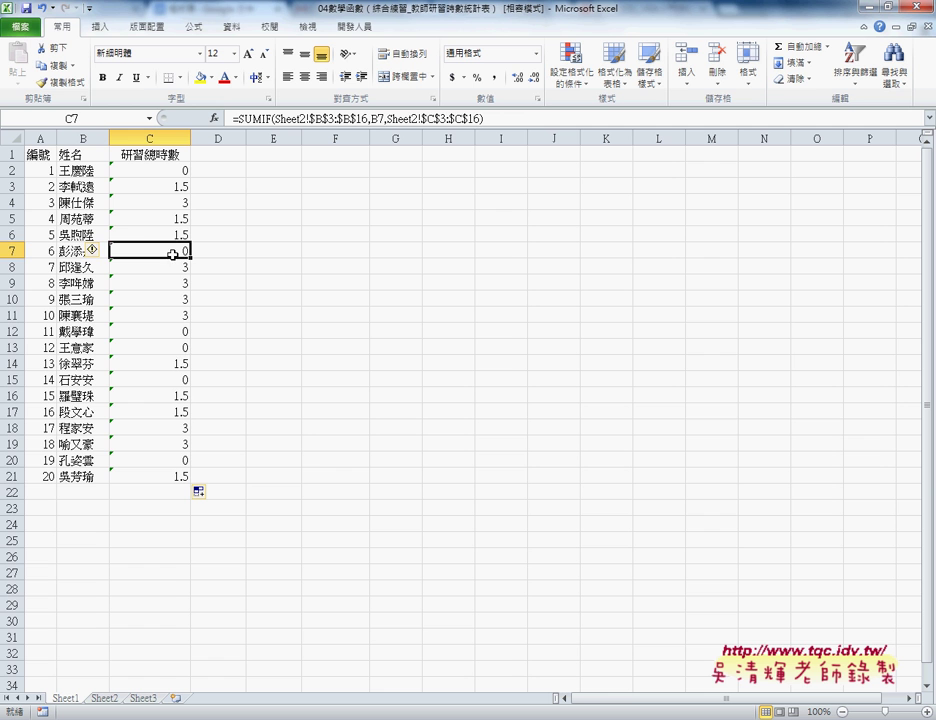
{"action": "left_click", "coordinate": [175, 348]}
{"action": "key", "text": "Up"}
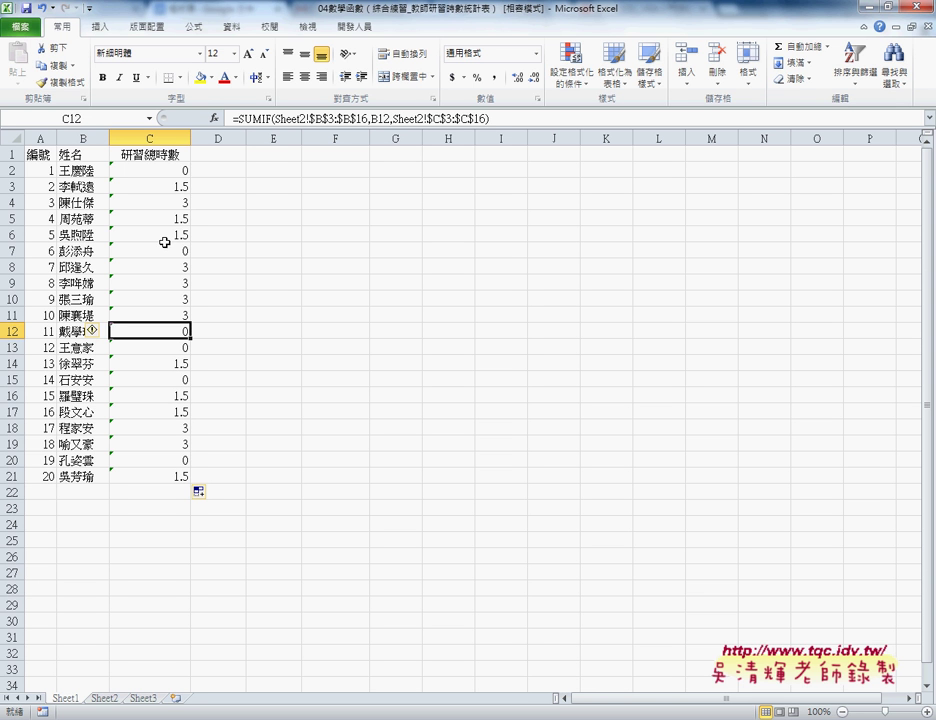
{"action": "left_click", "coordinate": [176, 173]}
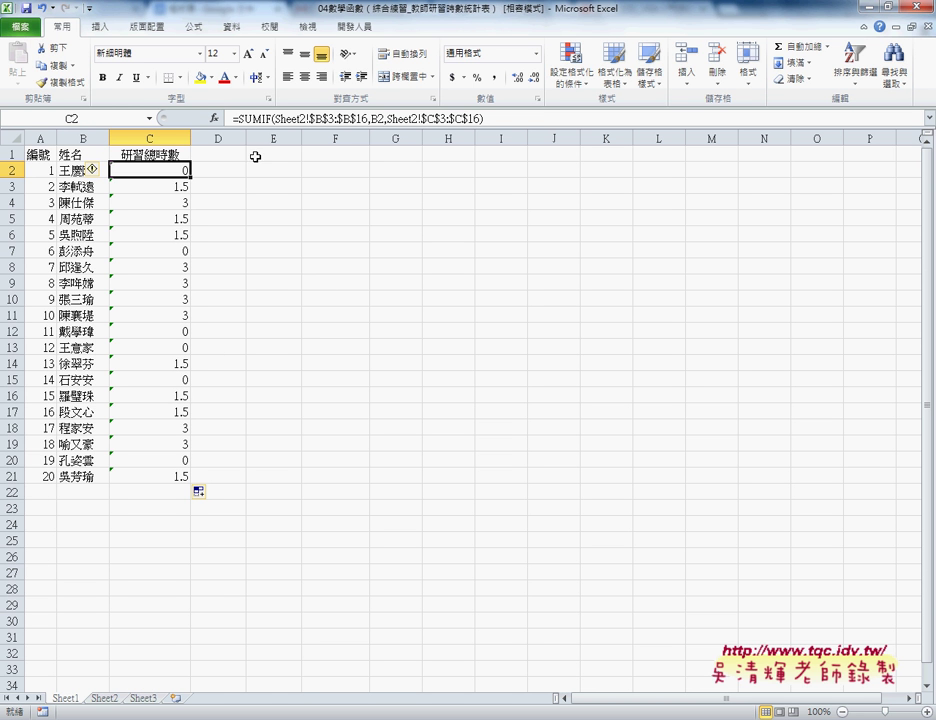
- Append a second copy of the SUMIF after a plus sign in C2's formula
{"action": "left_click_drag", "start_coordinate": [237, 118], "coordinate": [504, 121]}
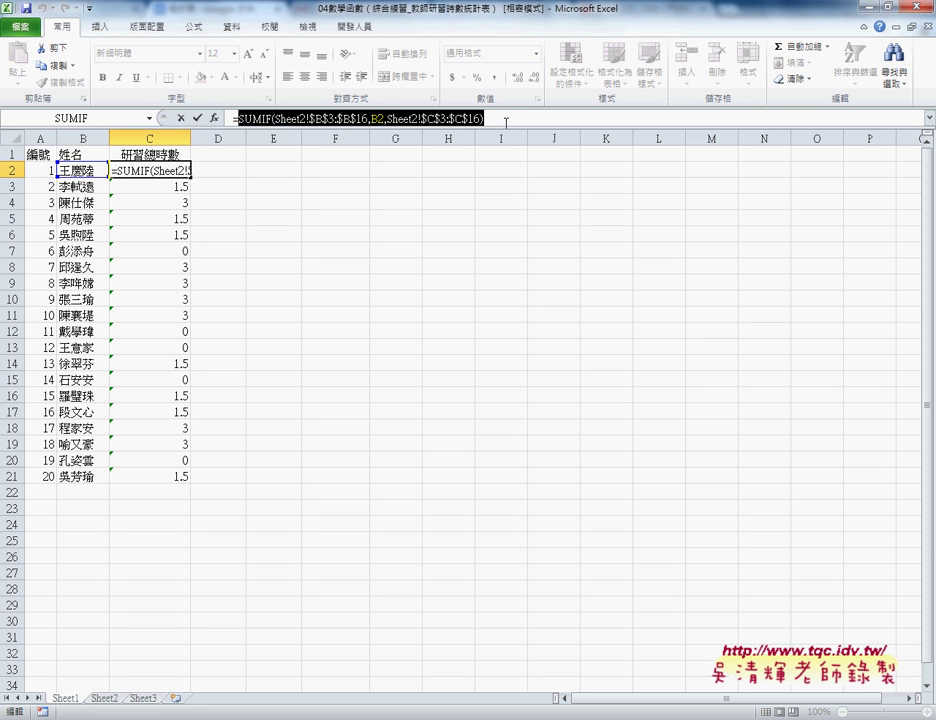
{"action": "right_click", "coordinate": [431, 117]}
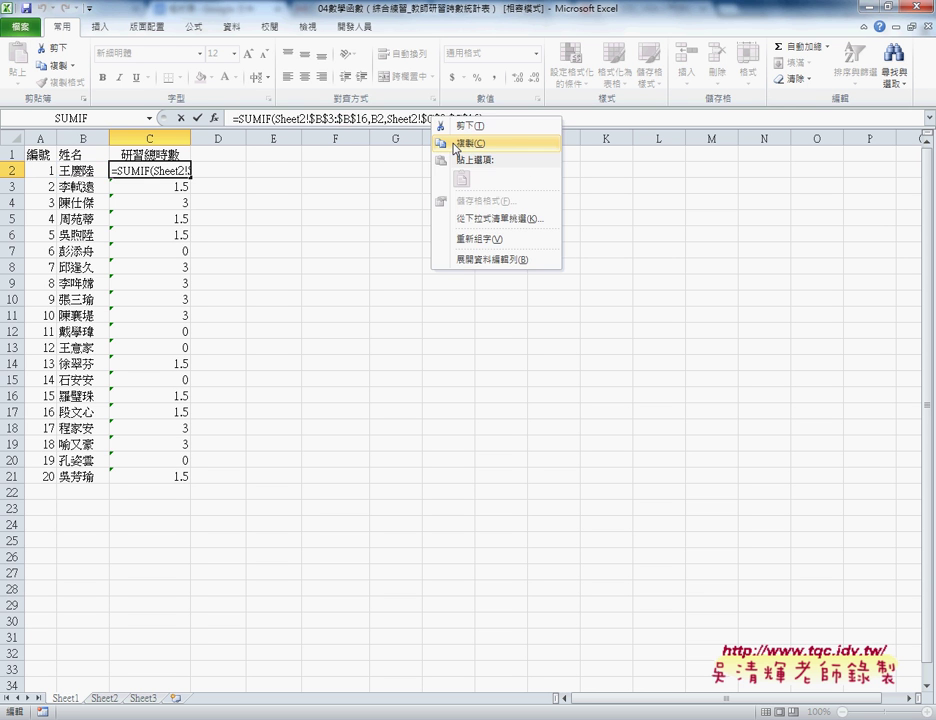
{"action": "left_click", "coordinate": [455, 141]}
{"action": "left_click", "coordinate": [503, 119]}
{"action": "type", "text": "+"}
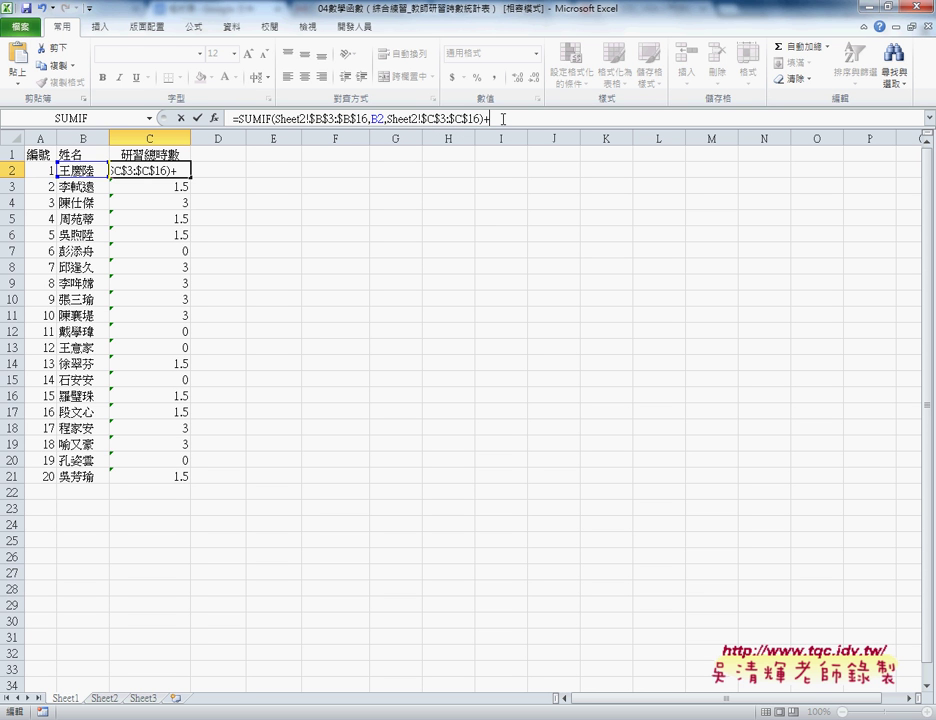
{"action": "key", "text": "ctrl+v"}
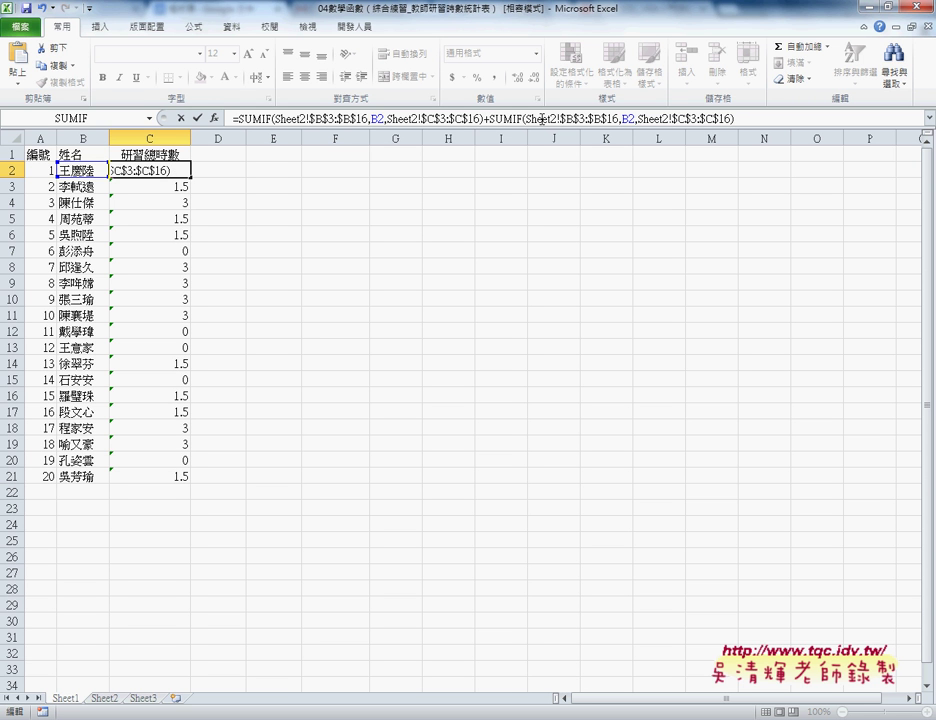
- Point the second SUMIF at Sheet3!$B$3:$B$14 and Sheet3!$C$3:$C$14
{"action": "left_click_drag", "start_coordinate": [548, 119], "coordinate": [557, 119]}
{"action": "type", "text": "3"}
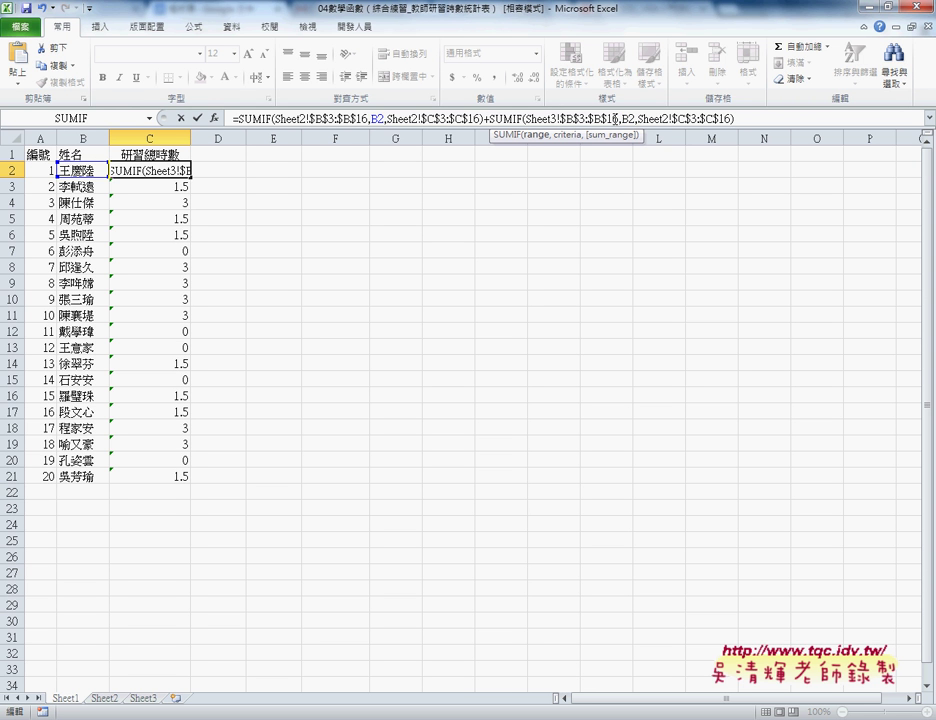
{"action": "left_click_drag", "start_coordinate": [619, 119], "coordinate": [613, 119]}
{"action": "type", "text": "4"}
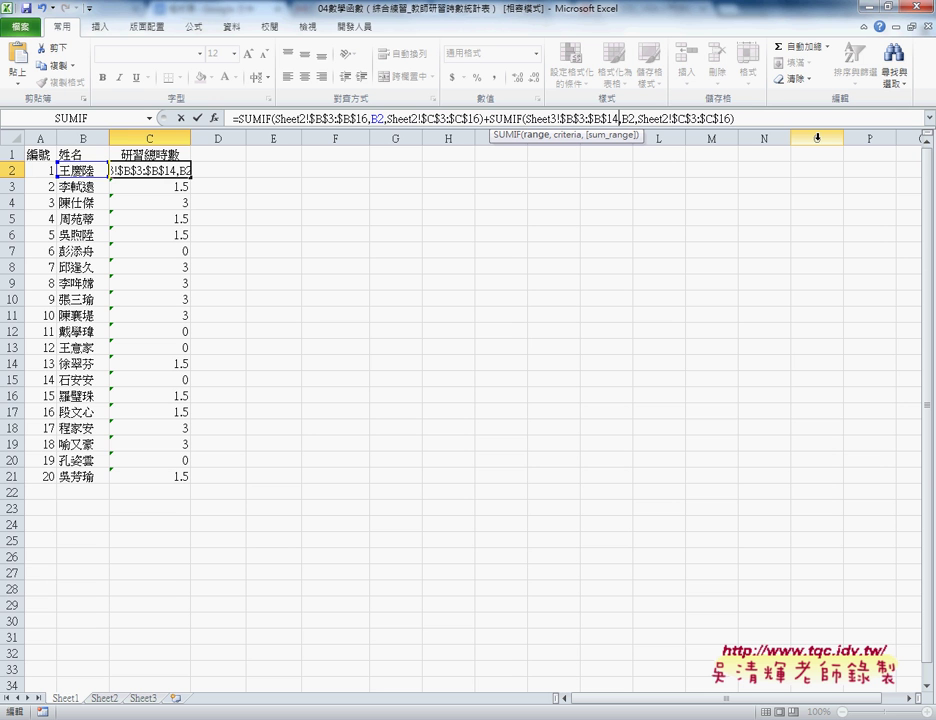
{"action": "left_click_drag", "start_coordinate": [724, 119], "coordinate": [732, 120]}
{"action": "type", "text": "4)"}
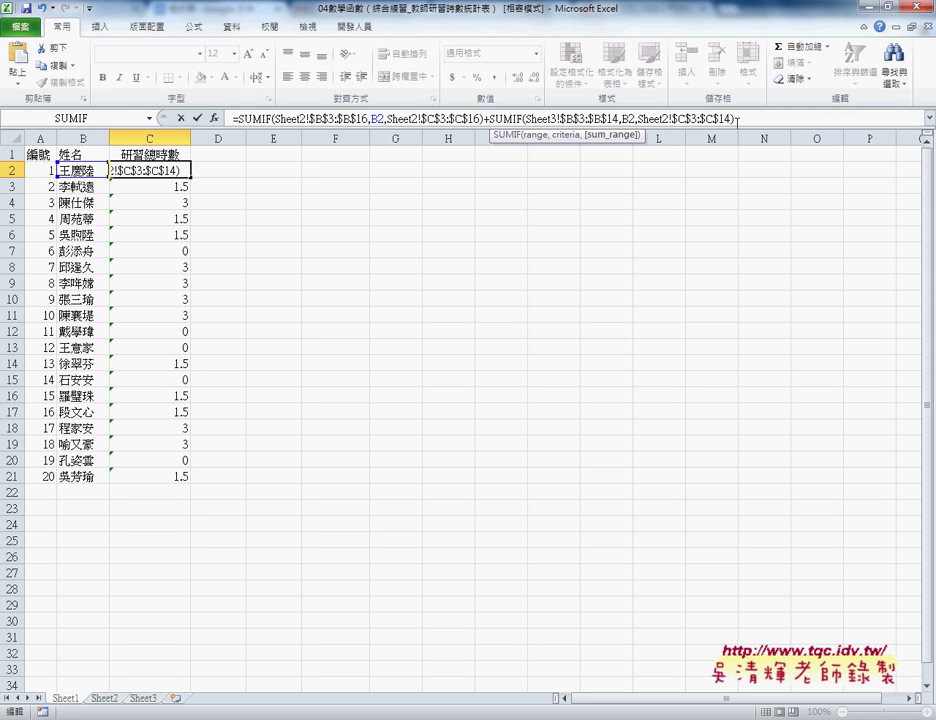
{"action": "key", "text": "Left"}
{"action": "key", "text": "Left"}
{"action": "key", "text": "Left"}
{"action": "key", "text": "shift+Left"}
{"action": "type", "text": "3"}
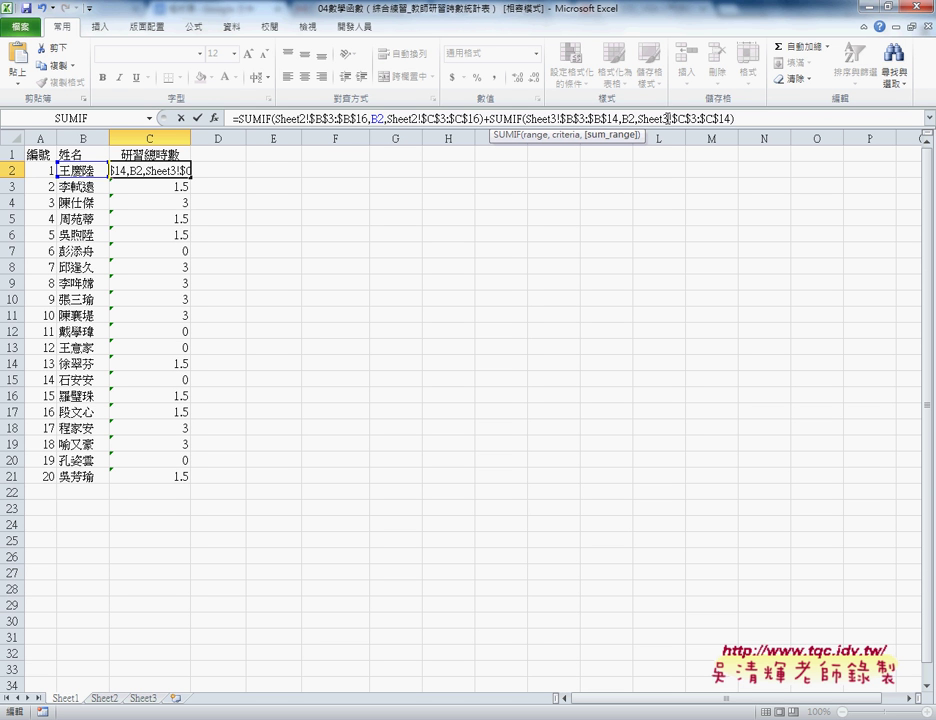
- Commit the two-sheet formula, fill it down to C21, and check the third teacher's total in C4
{"action": "left_click", "coordinate": [197, 118]}
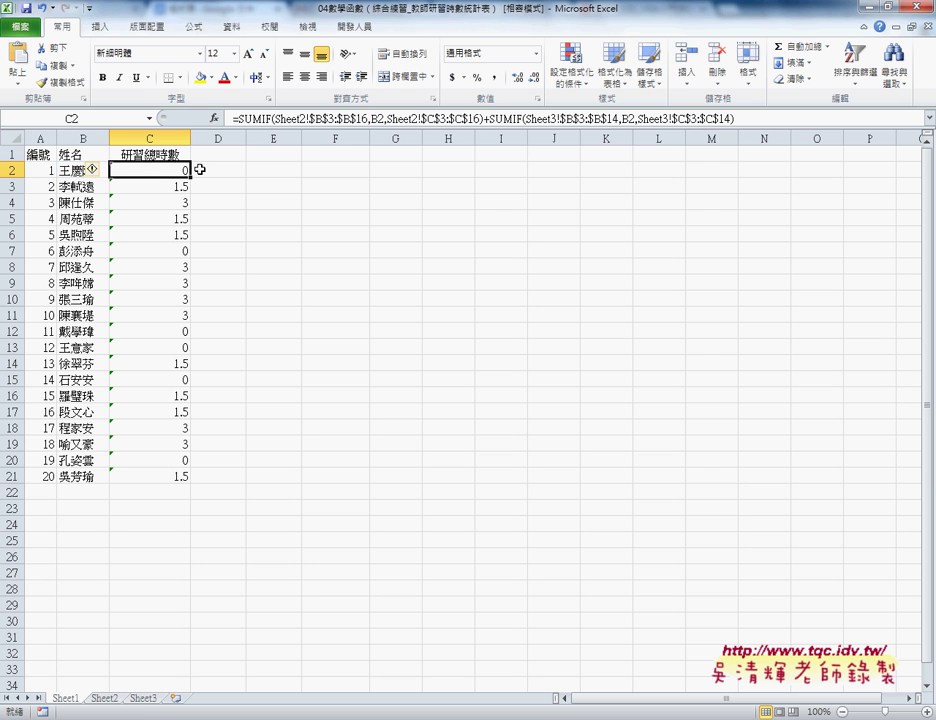
{"action": "left_click_drag", "start_coordinate": [190, 177], "coordinate": [188, 490]}
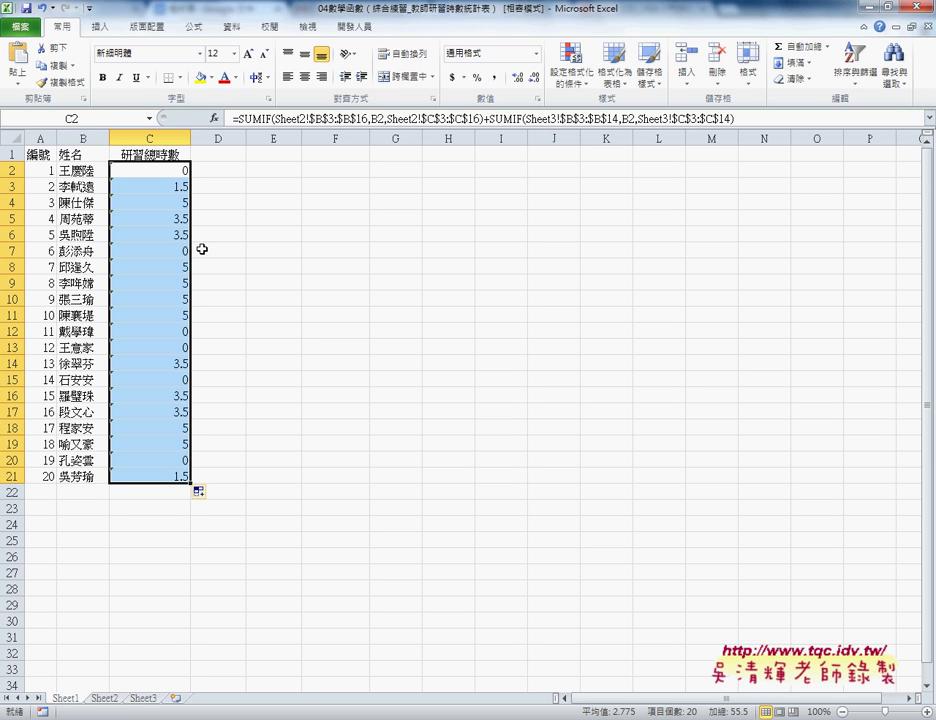
{"action": "left_click", "coordinate": [167, 204]}
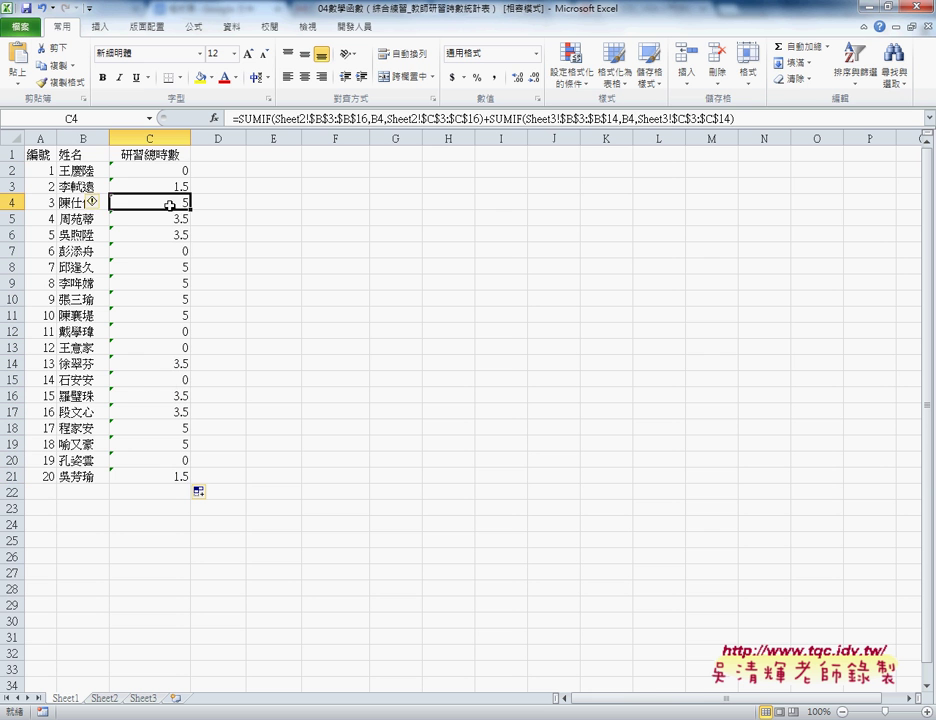
{"action": "left_click", "coordinate": [63, 202]}
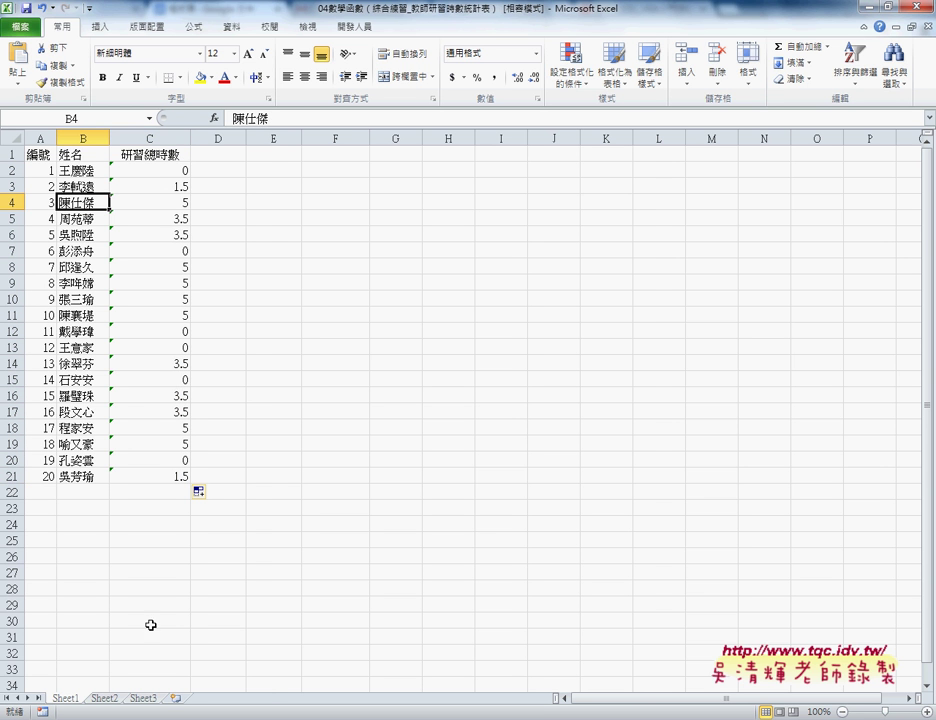
- Cross-check the third teacher's hours on Sheet2 and Sheet3 against the C4 total
{"action": "left_click", "coordinate": [104, 701]}
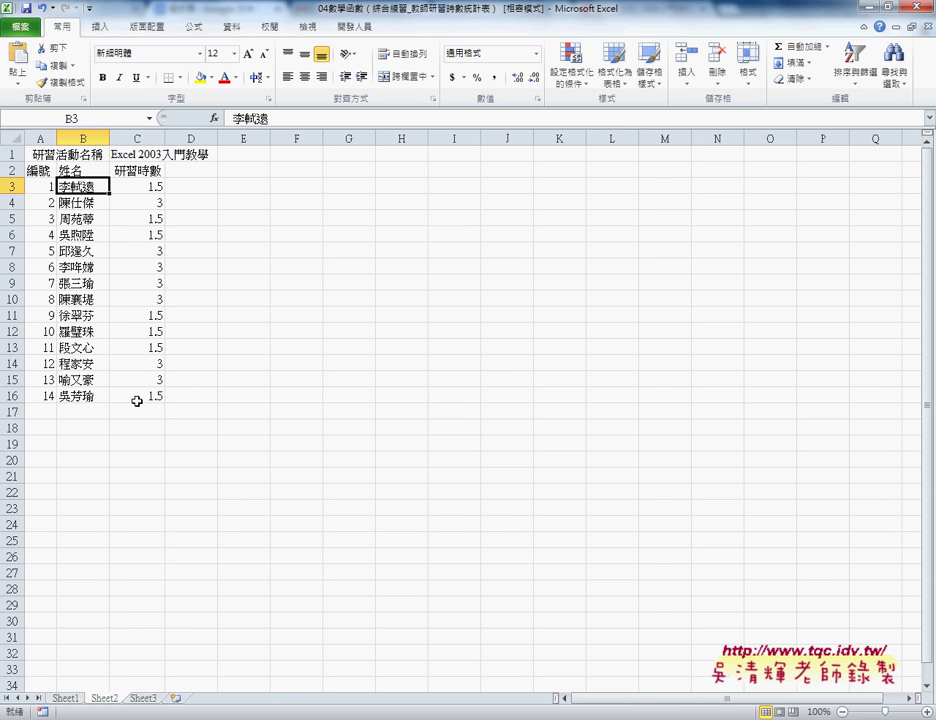
{"action": "left_click_drag", "start_coordinate": [80, 202], "coordinate": [140, 202]}
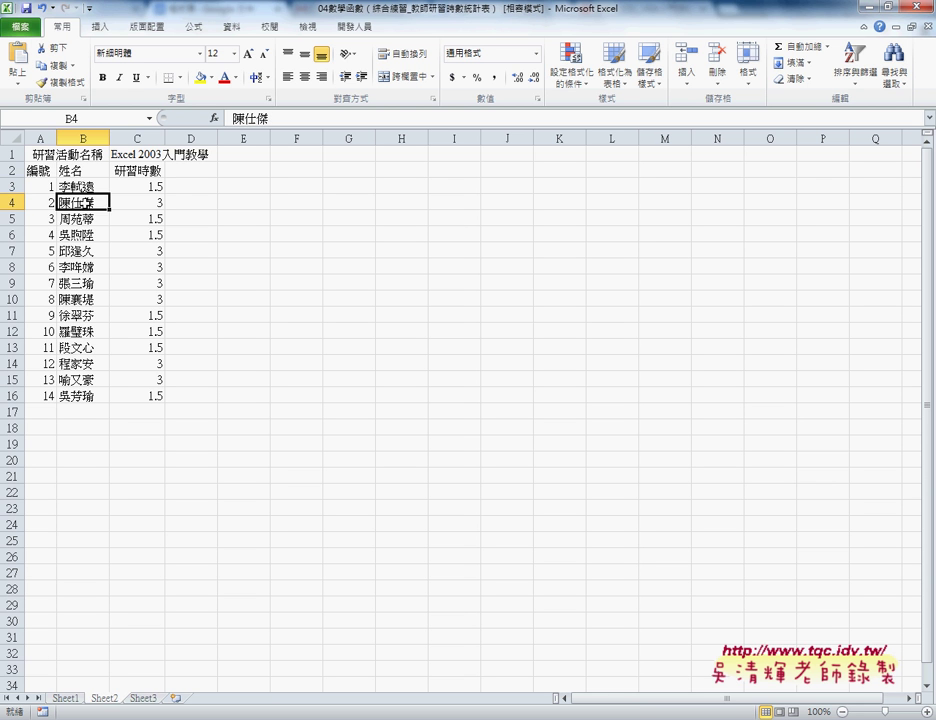
{"action": "left_click", "coordinate": [143, 698]}
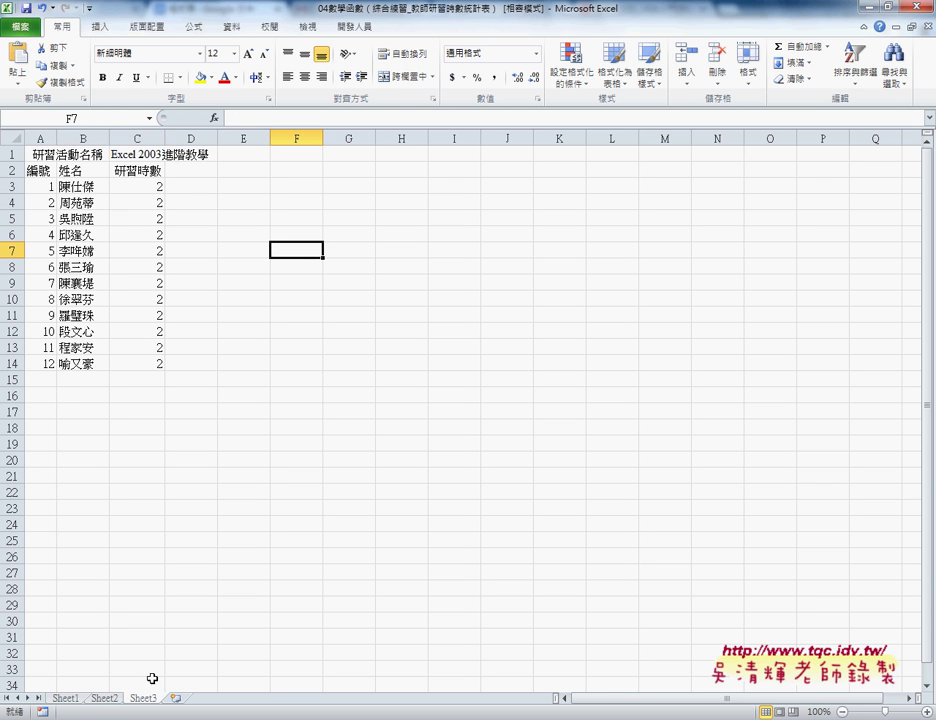
{"action": "left_click_drag", "start_coordinate": [78, 186], "coordinate": [130, 190]}
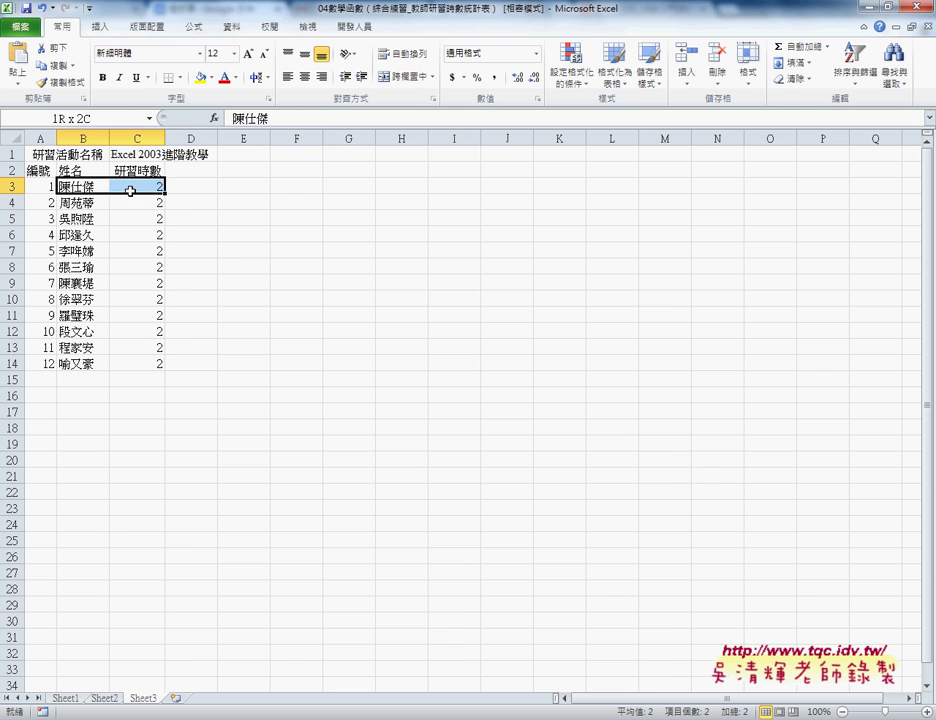
{"action": "left_click", "coordinate": [66, 698]}
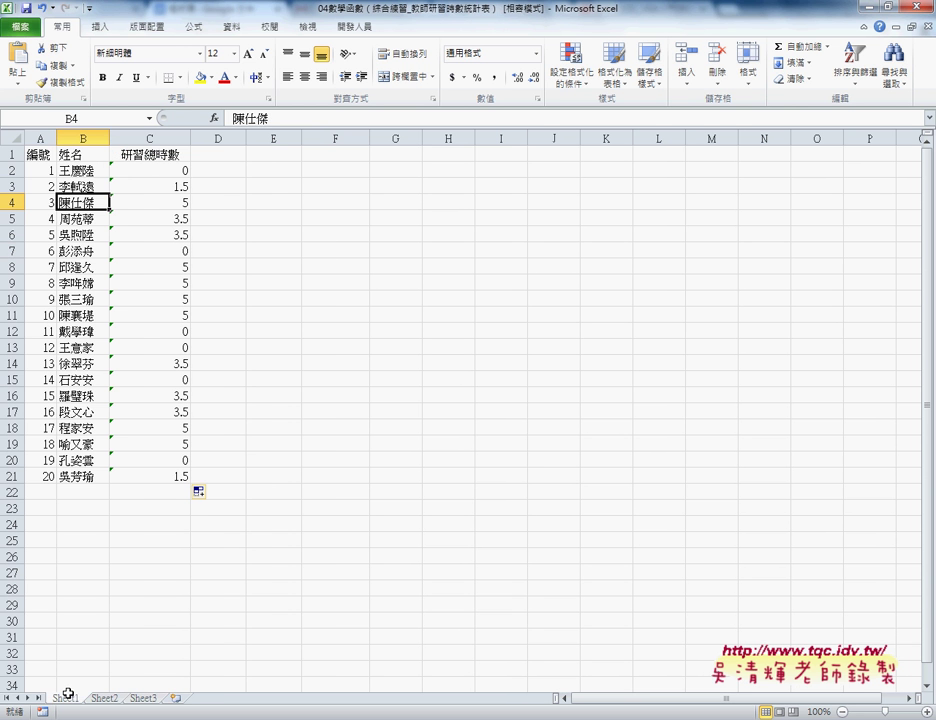
{"action": "left_click", "coordinate": [175, 205]}
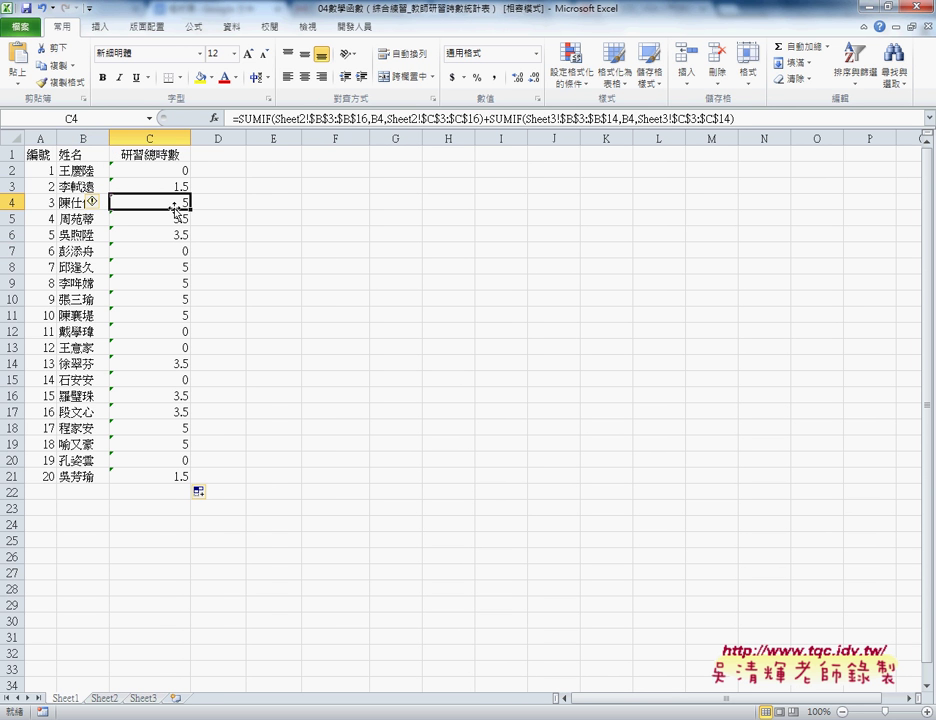
{"action": "left_click", "coordinate": [174, 174]}
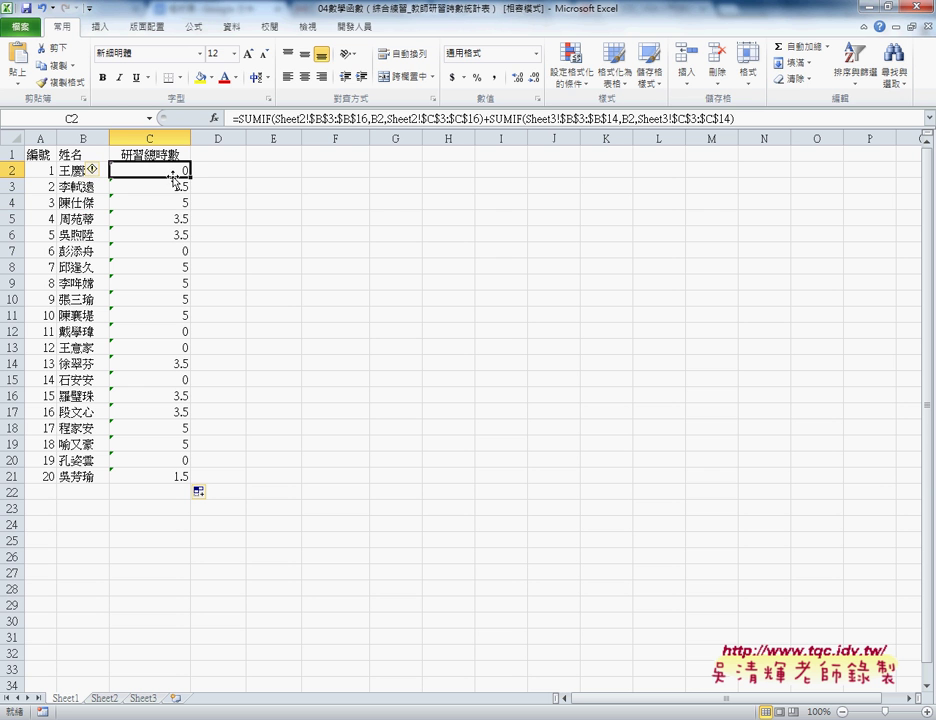
- Show the Function Arguments for C2's first SUMIF and review its Sum_range and Criteria
{"action": "left_click", "coordinate": [257, 119]}
{"action": "left_click", "coordinate": [213, 118]}
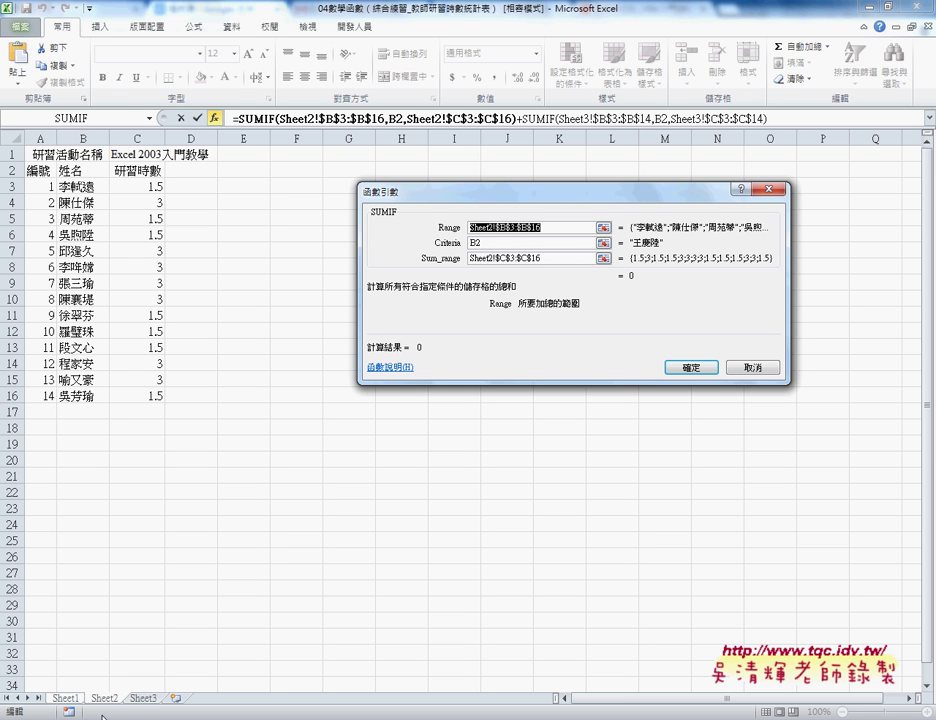
{"action": "left_click", "coordinate": [482, 260]}
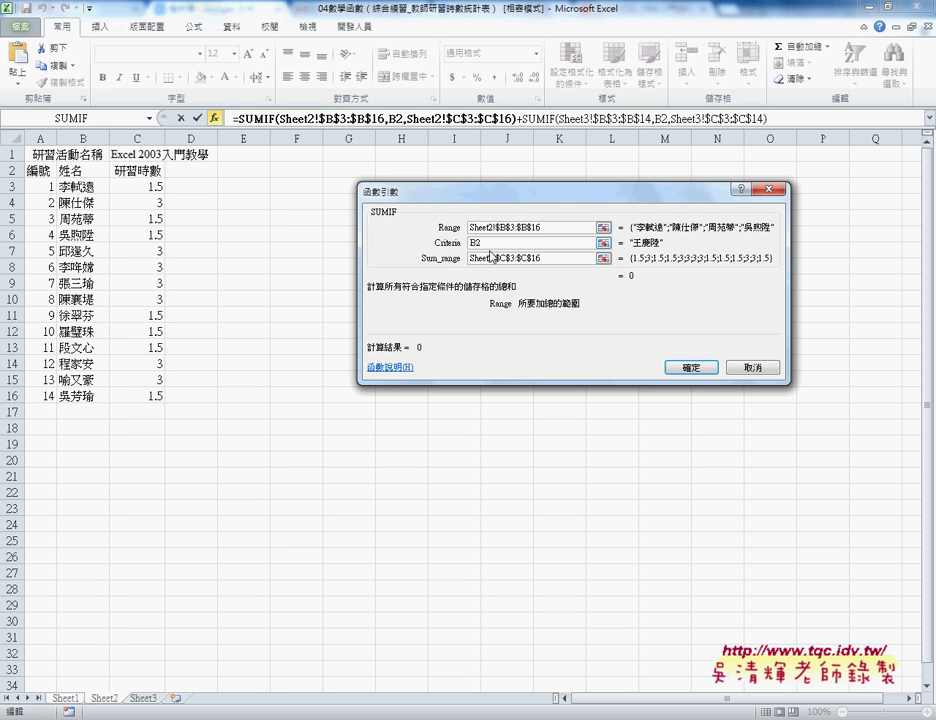
{"action": "left_click", "coordinate": [484, 243]}
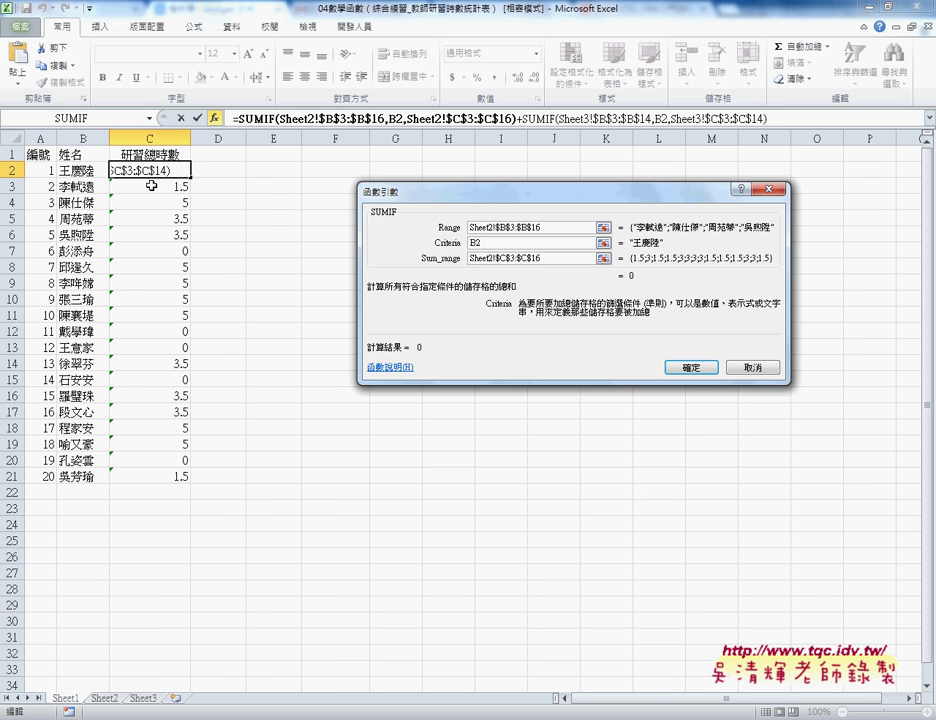